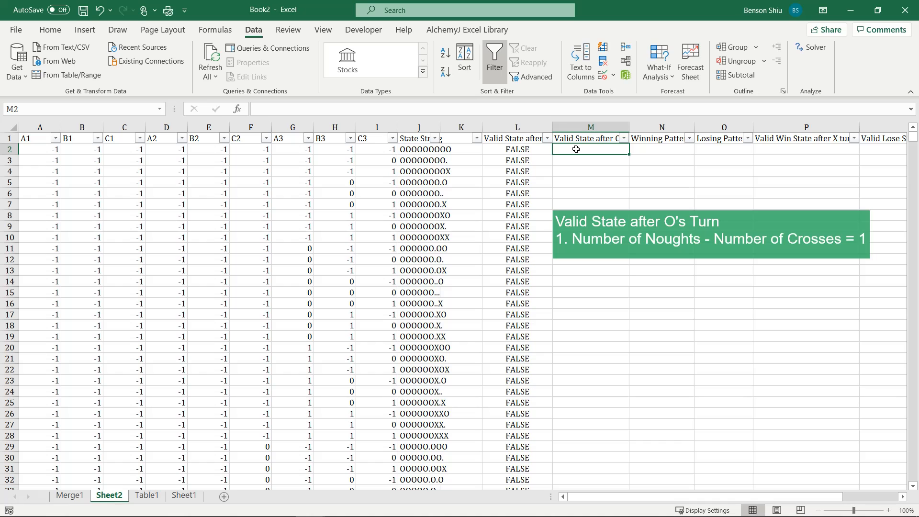
Enter =SUM(A2:I2)=-1 in cell M2 for valid states after O's turn and fill it down the column.
{"action": "double_click", "coordinate": [575, 148]}
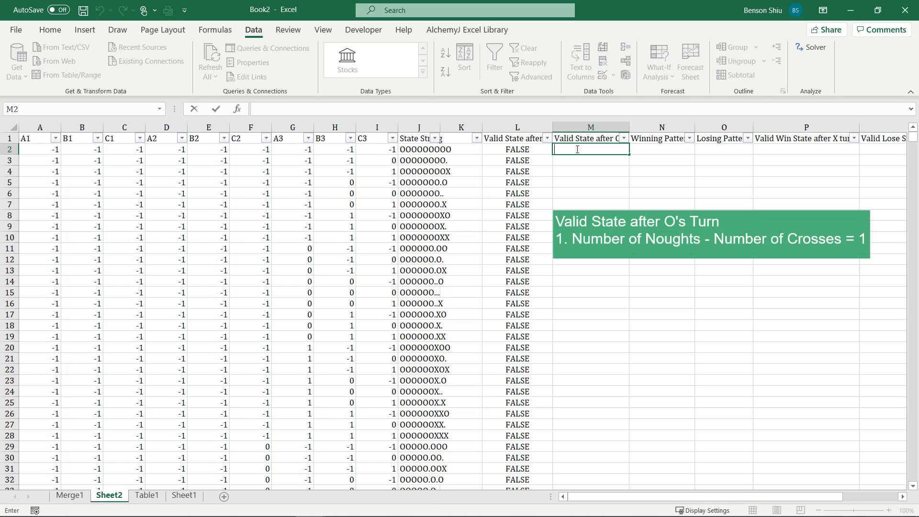
{"action": "type", "text": "=sum"}
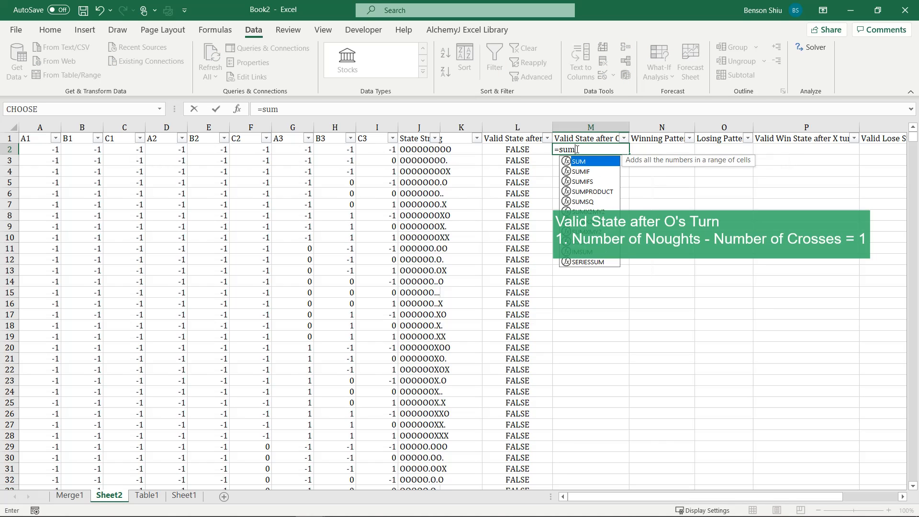
{"action": "type", "text": "(A2:I2)=-1"}
{"action": "key", "text": "ctrl+Return"}
{"action": "double_click", "coordinate": [629, 154]}
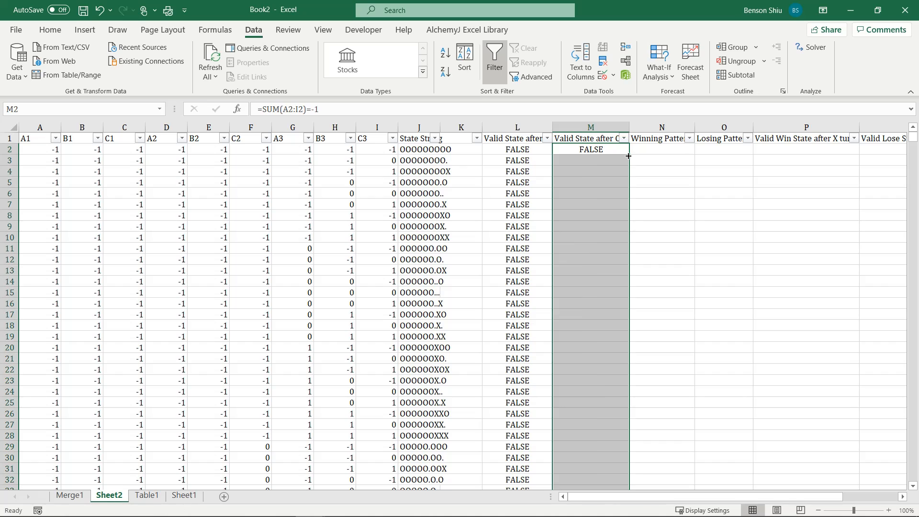
{"action": "left_click", "coordinate": [613, 169]}
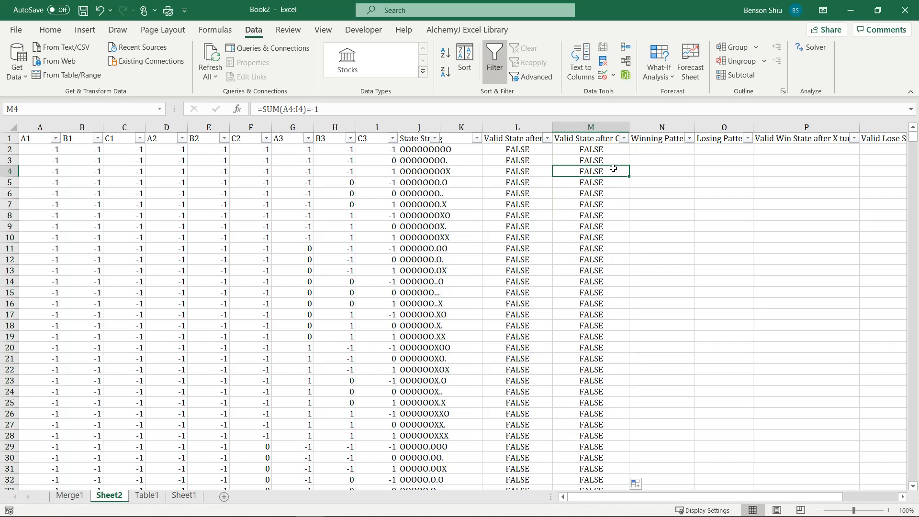
Filter column M to inspect only the TRUE states after O's turn, and clear that filter again.
{"action": "left_click", "coordinate": [624, 139]}
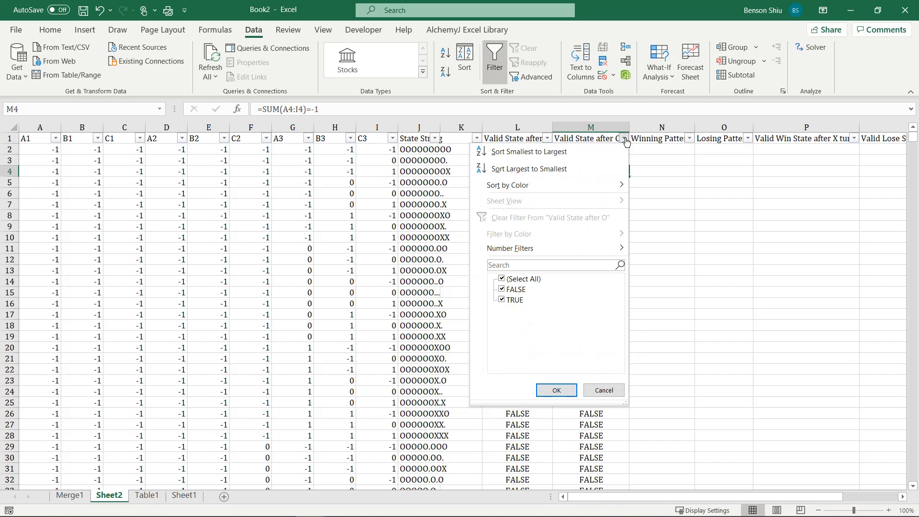
{"action": "left_click", "coordinate": [524, 281]}
{"action": "left_click", "coordinate": [511, 300]}
{"action": "left_click", "coordinate": [556, 390]}
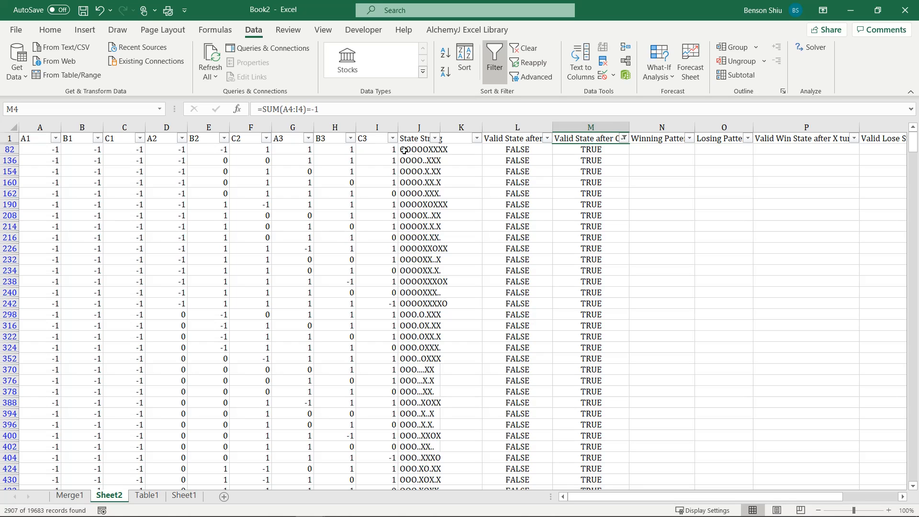
{"action": "left_click", "coordinate": [596, 148]}
{"action": "left_click", "coordinate": [623, 139]}
{"action": "left_click", "coordinate": [550, 217]}
Start the Winning Pattern formula in N2 with OR, testing SUM(A2:C2)=3 and SUM(D2:F2)=3, and including SUM(G2:I2).
{"action": "left_click", "coordinate": [644, 148]}
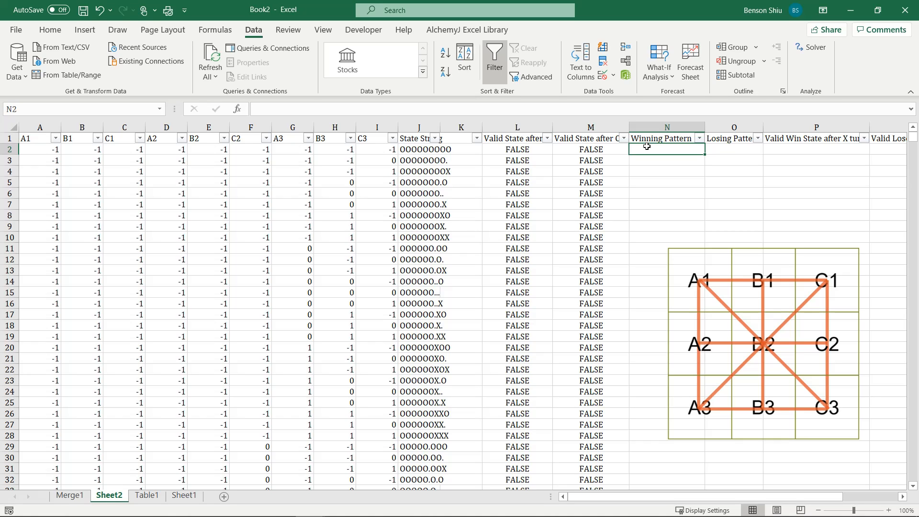
{"action": "left_click", "coordinate": [580, 109]}
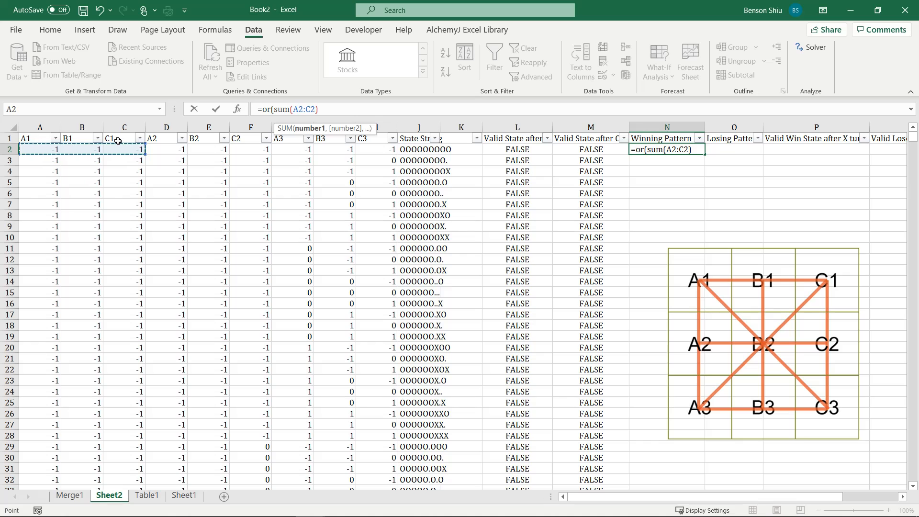
{"action": "left_click", "coordinate": [334, 107]}
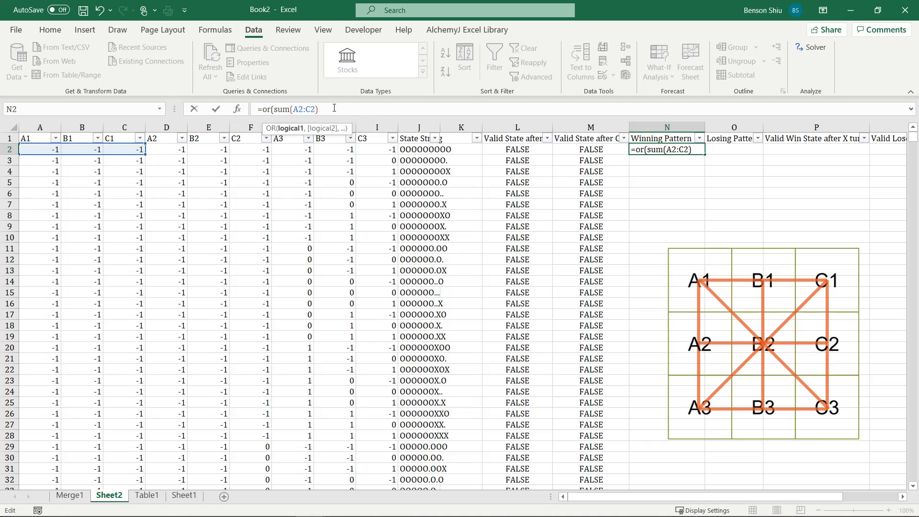
{"action": "type", "text": "=3, sum("}
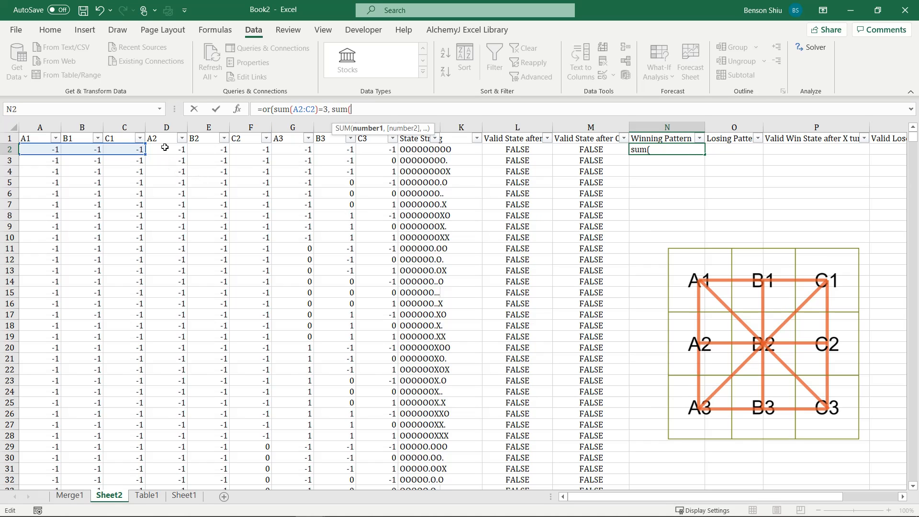
{"action": "left_click_drag", "start_coordinate": [164, 147], "coordinate": [238, 147]}
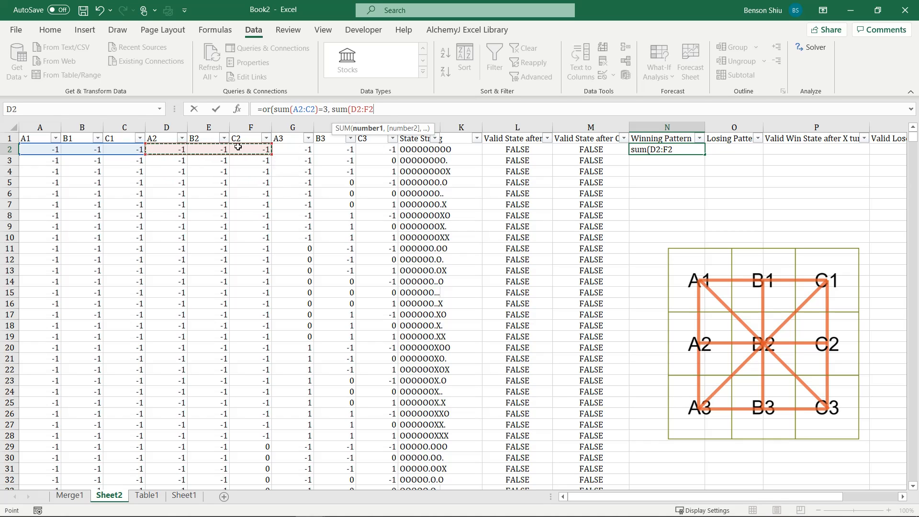
{"action": "type", "text": ")=3"}
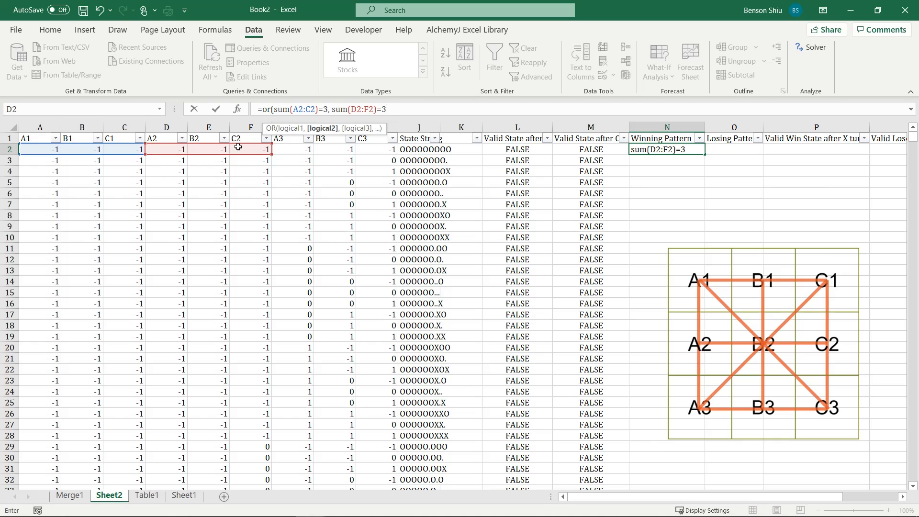
{"action": "type", "text": ", "}
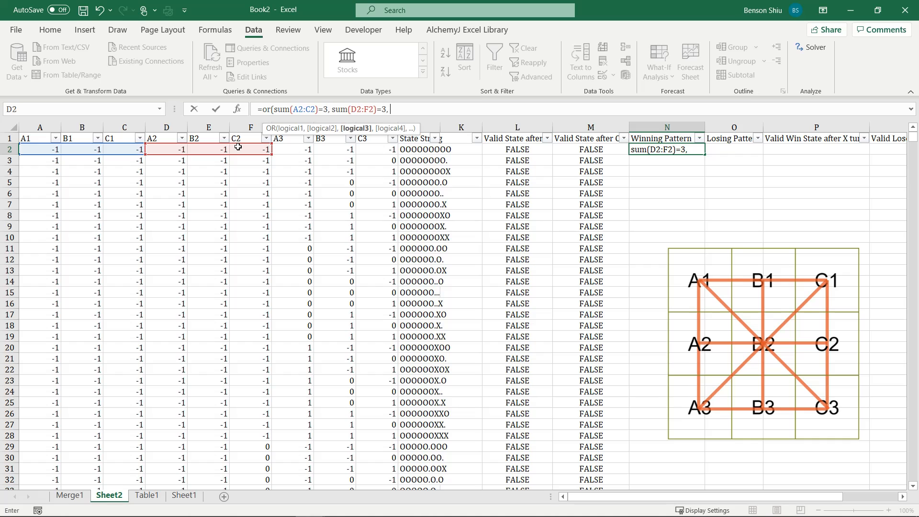
{"action": "type", "text": "sum("}
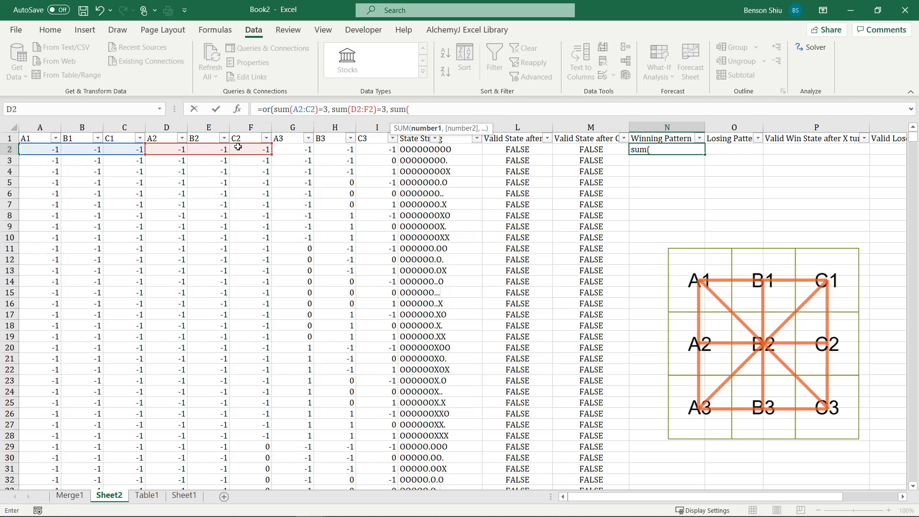
{"action": "left_click_drag", "start_coordinate": [294, 148], "coordinate": [374, 146]}
{"action": "type", "text": "), sum("}
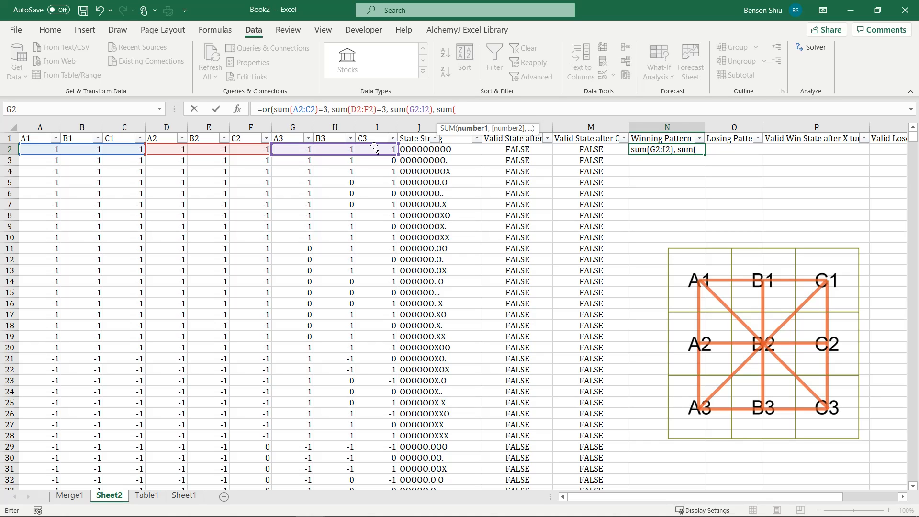
Add SUM(A2,D2,G2) for the board's first column to the OR formula.
{"action": "left_click", "coordinate": [42, 150]}
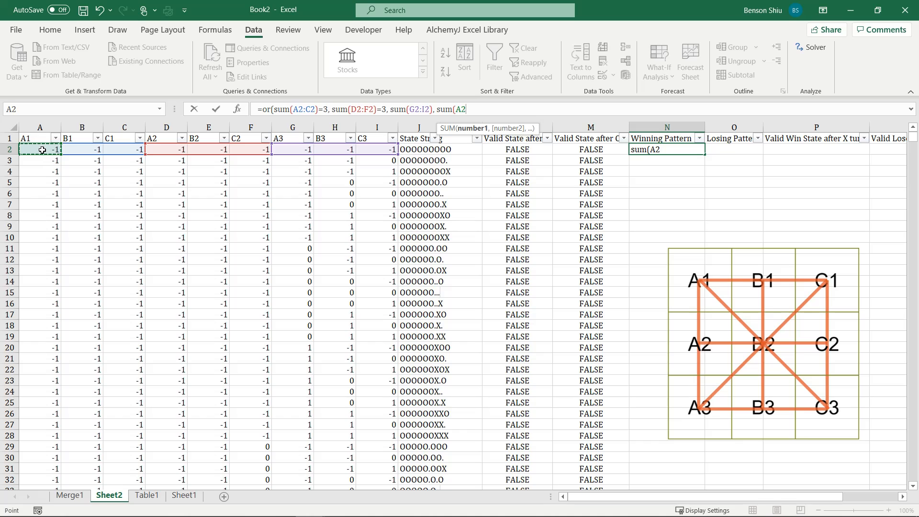
{"action": "type", "text": ","}
{"action": "left_click", "coordinate": [165, 149]}
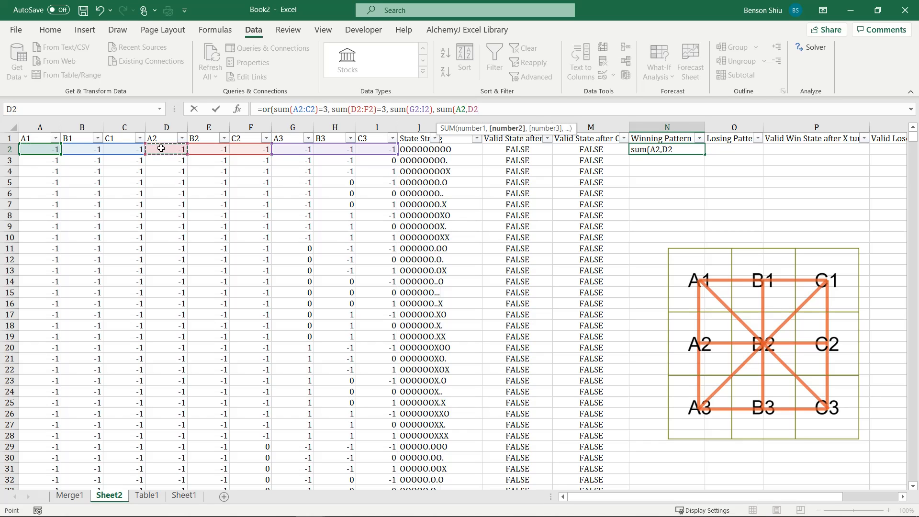
{"action": "type", "text": ","}
{"action": "left_click", "coordinate": [293, 149]}
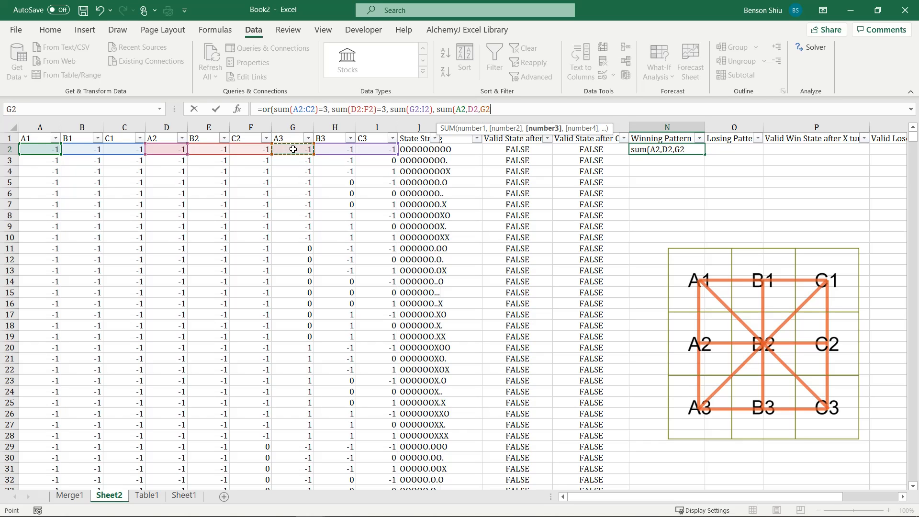
{"action": "type", "text": "), sum("}
Add SUM(B2,E2,H2) for the board's middle column to the OR formula.
{"action": "left_click", "coordinate": [201, 150]}
{"action": "type", "text": ", sum(B2,"}
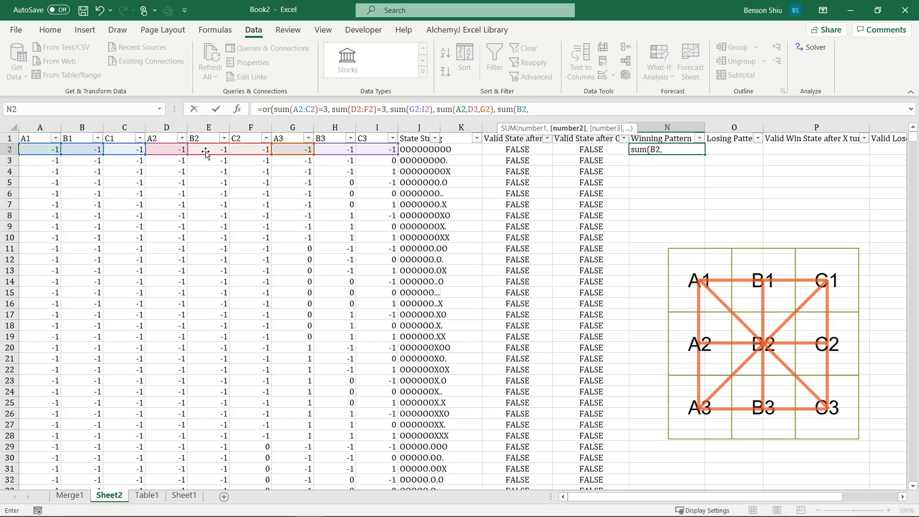
{"action": "left_click", "coordinate": [198, 149]}
{"action": "type", "text": ","}
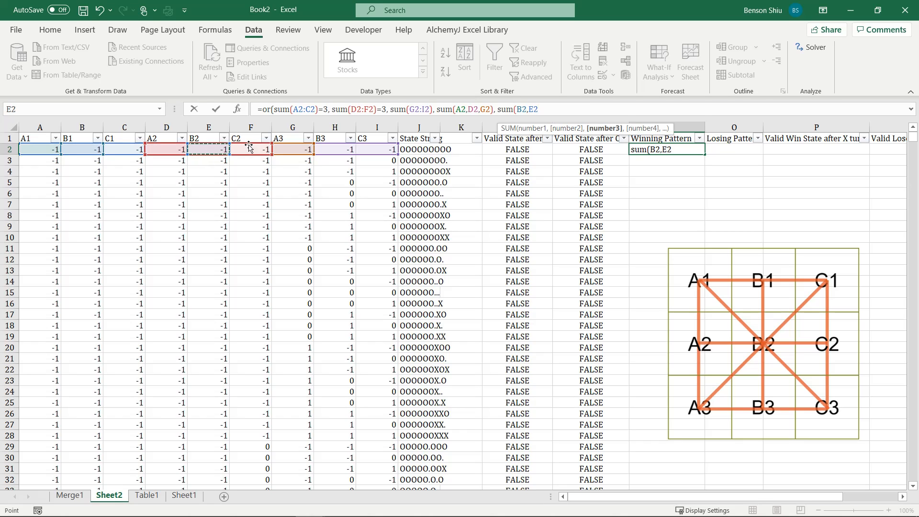
{"action": "left_click", "coordinate": [343, 149]}
{"action": "type", "text": "), sum("}
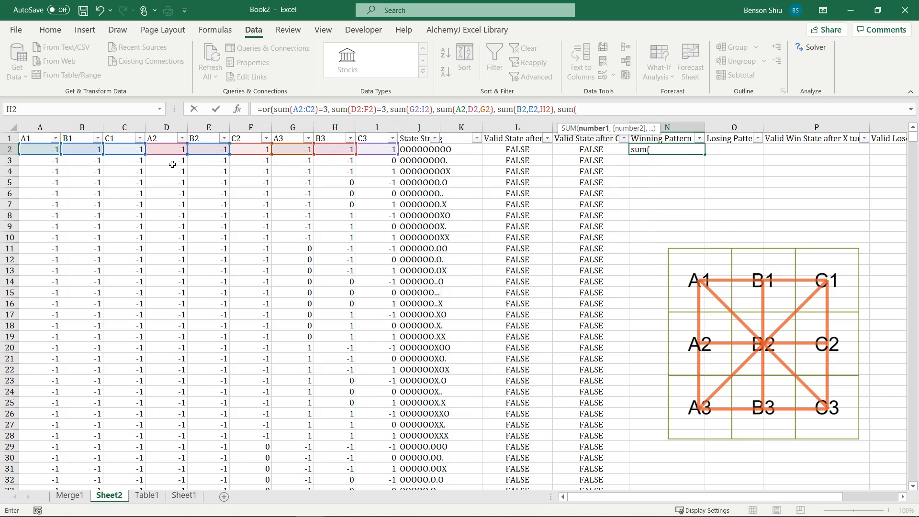
Add SUM(C2,F2,I2) for the board's third column to the OR formula.
{"action": "left_click", "coordinate": [125, 149]}
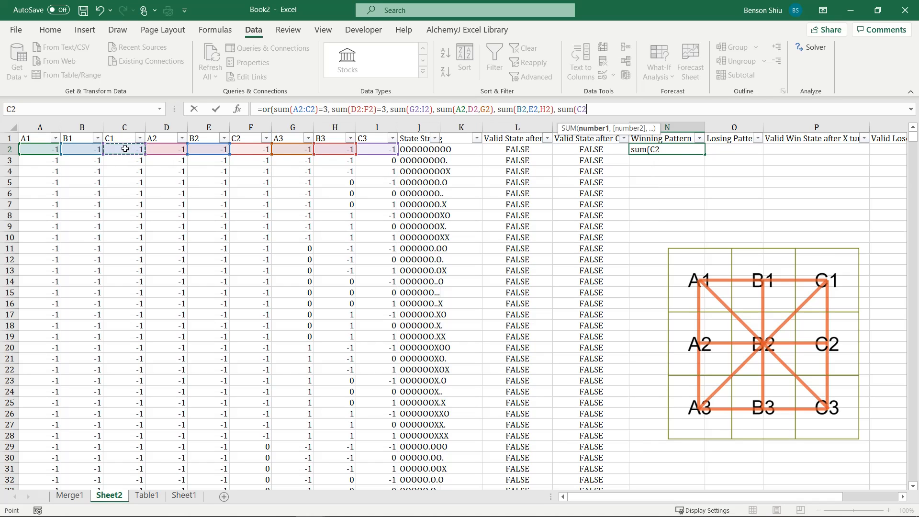
{"action": "type", "text": ","}
{"action": "left_click", "coordinate": [259, 150]}
{"action": "type", "text": ","}
{"action": "left_click", "coordinate": [372, 149]}
{"action": "type", "text": "), "}
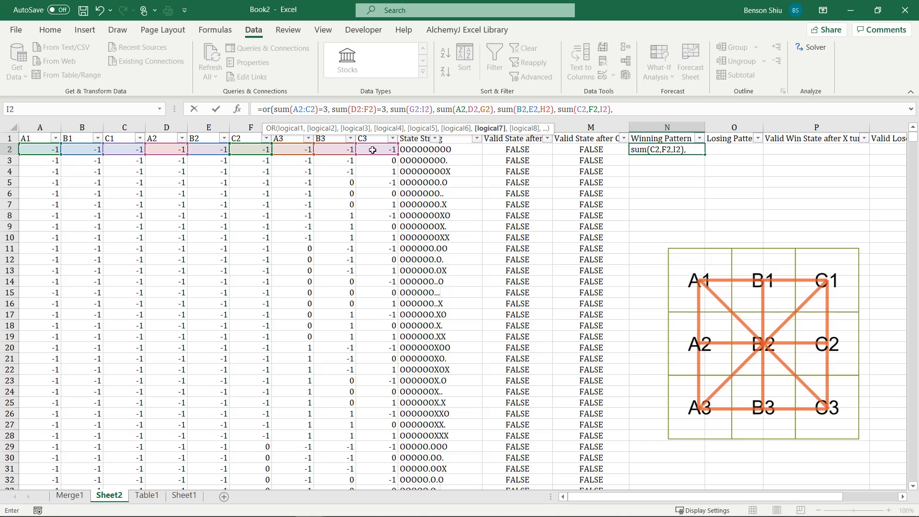
Add the two board diagonals to the OR formula as SUM(A2,E2,I2) and SUM(C2,E2,G2).
{"action": "type", "text": "sum("}
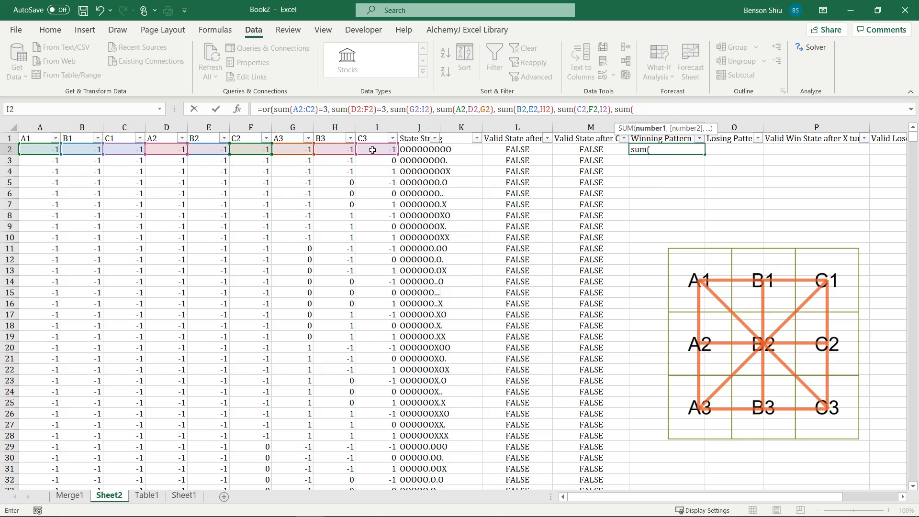
{"action": "left_click", "coordinate": [40, 149]}
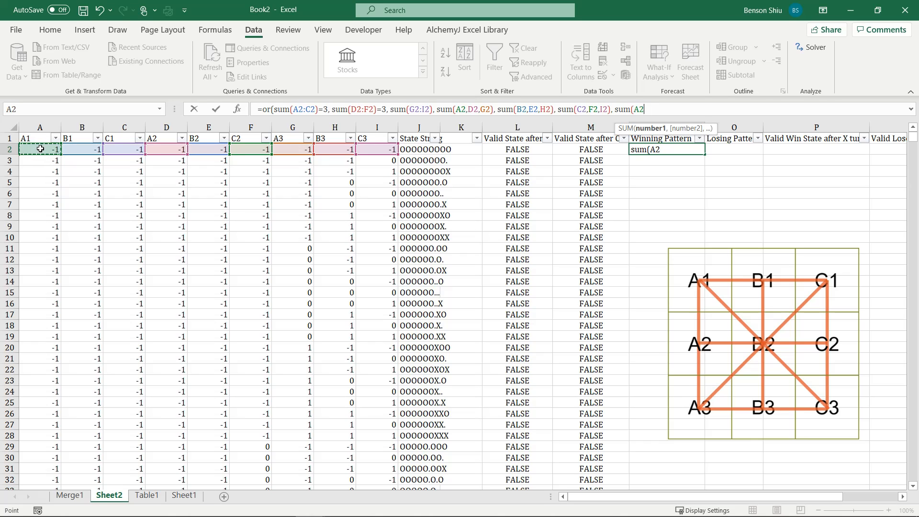
{"action": "type", "text": ","}
{"action": "left_click", "coordinate": [208, 148]}
{"action": "type", "text": ","}
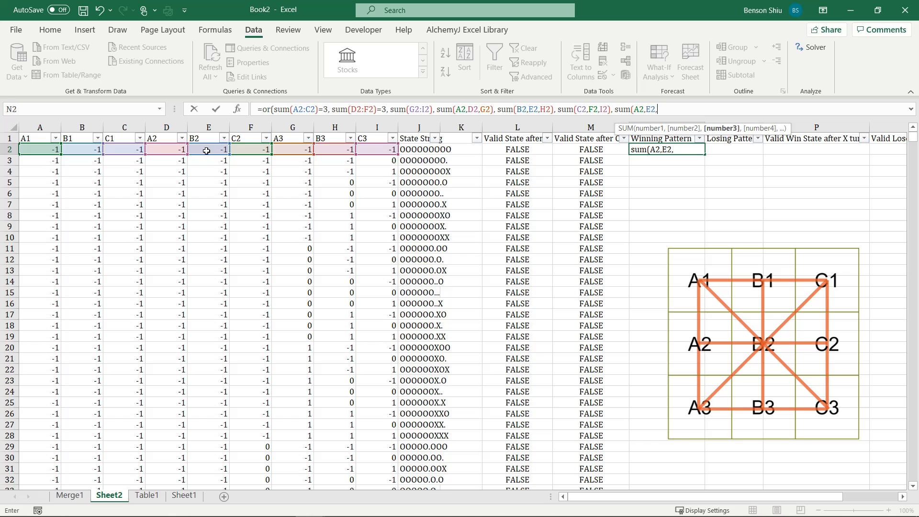
{"action": "left_click", "coordinate": [377, 149]}
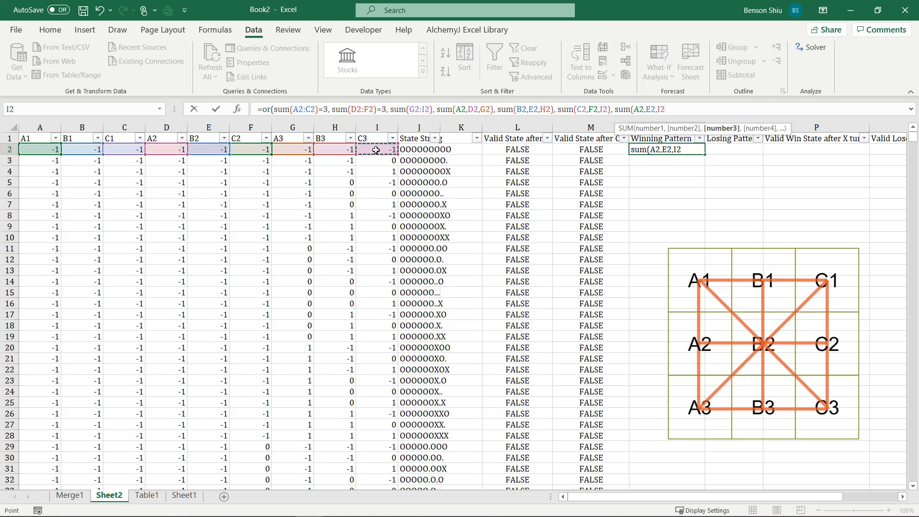
{"action": "type", "text": "), sum("}
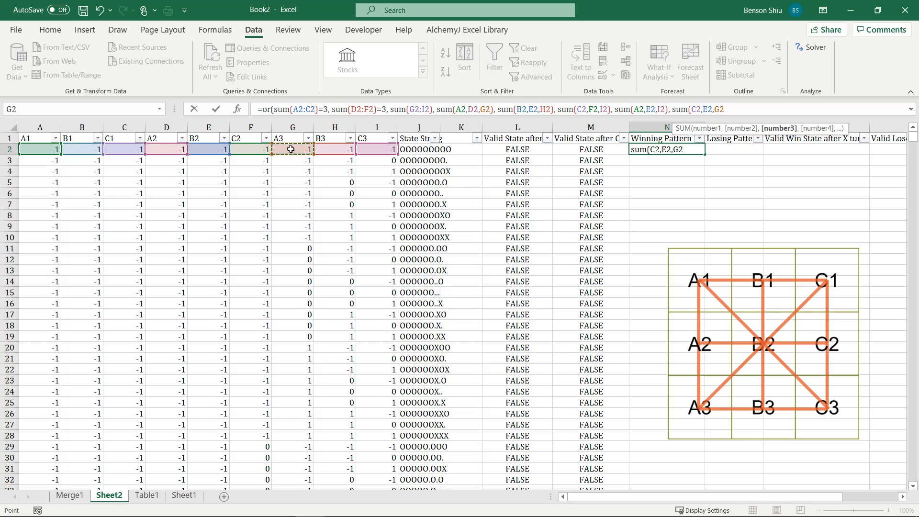
{"action": "type", "text": ")"}
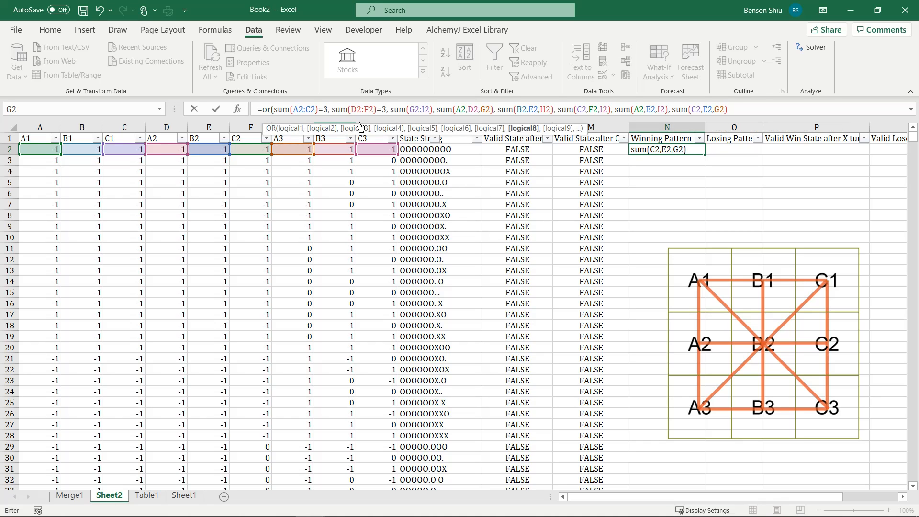
Append =3 to each of the six sums from SUM(G2:I2) through SUM(C2,E2,G2), and close the OR formula.
{"action": "left_click", "coordinate": [434, 109]}
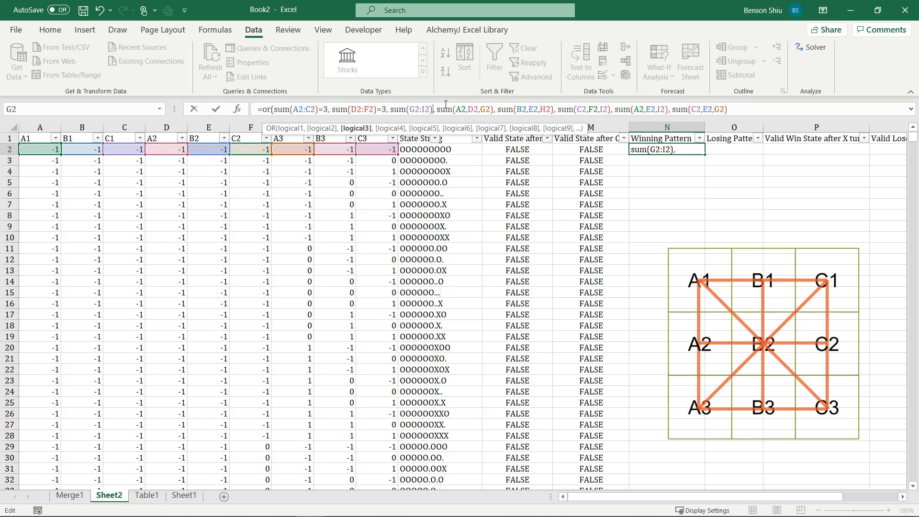
{"action": "type", "text": "=3"}
{"action": "left_click", "coordinate": [503, 109]}
{"action": "type", "text": "=3"}
{"action": "left_click", "coordinate": [572, 109]}
{"action": "type", "text": "=3"}
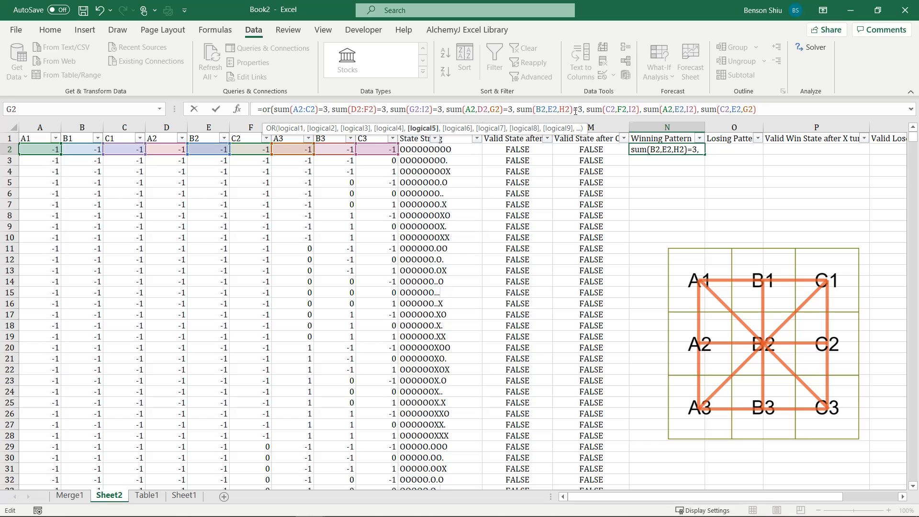
{"action": "left_click", "coordinate": [639, 109]}
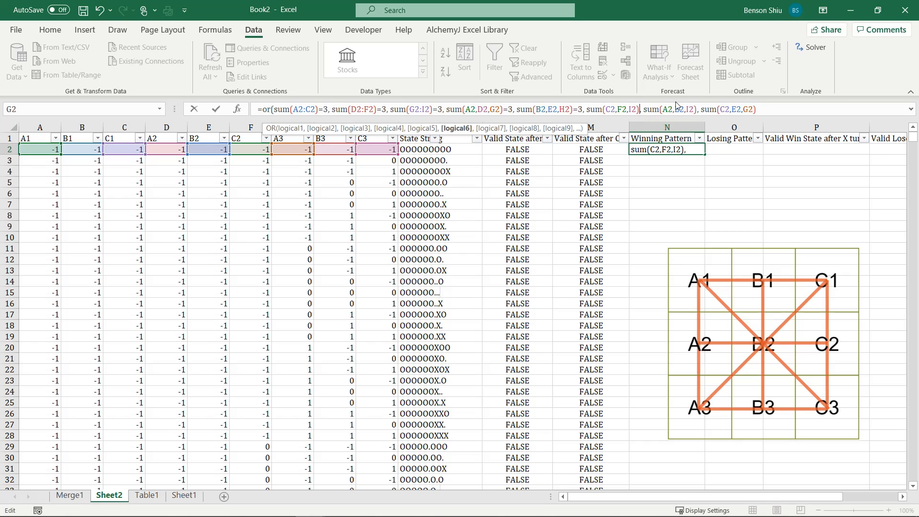
{"action": "type", "text": "=3"}
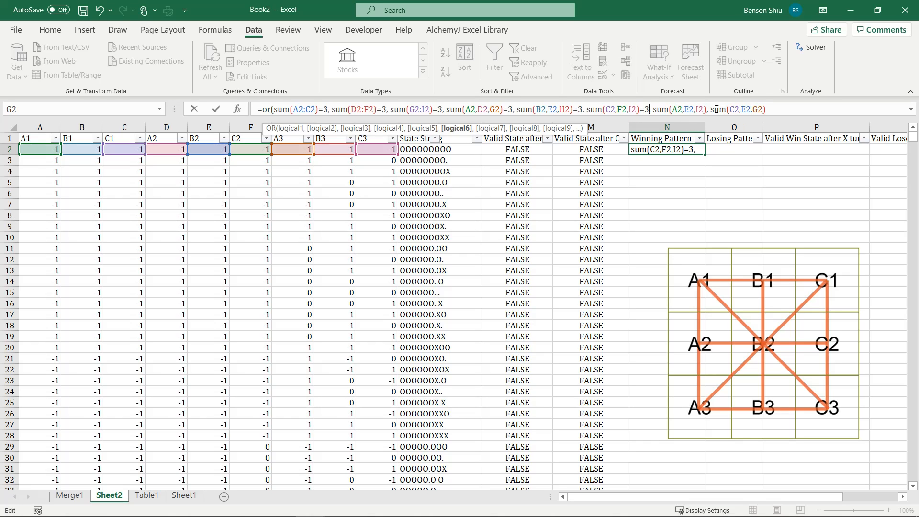
{"action": "left_click", "coordinate": [706, 109]}
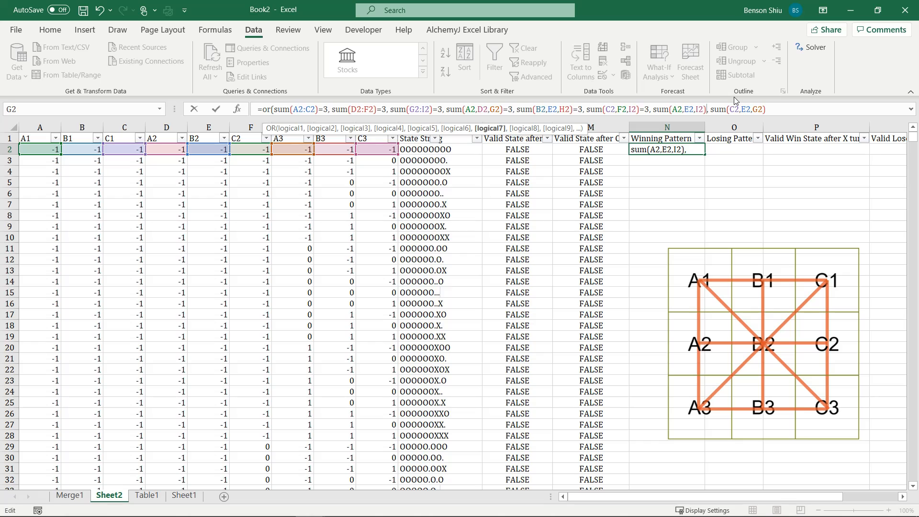
{"action": "type", "text": "=3"}
{"action": "left_click", "coordinate": [782, 109]}
{"action": "type", "text": "=3)"}
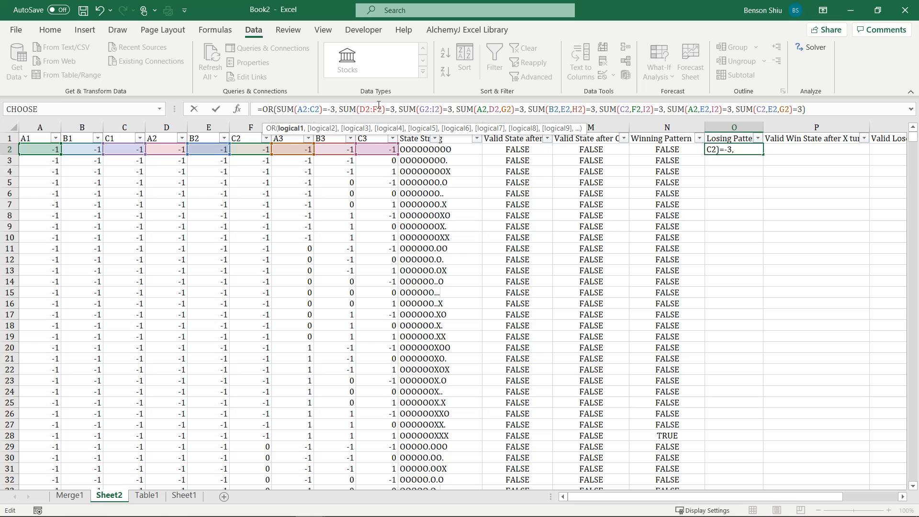
Make the sums from SUM(D2:F2) onward compare with -3 in the Losing Pattern OR formula and enter the formula.
{"action": "left_click", "coordinate": [391, 109]}
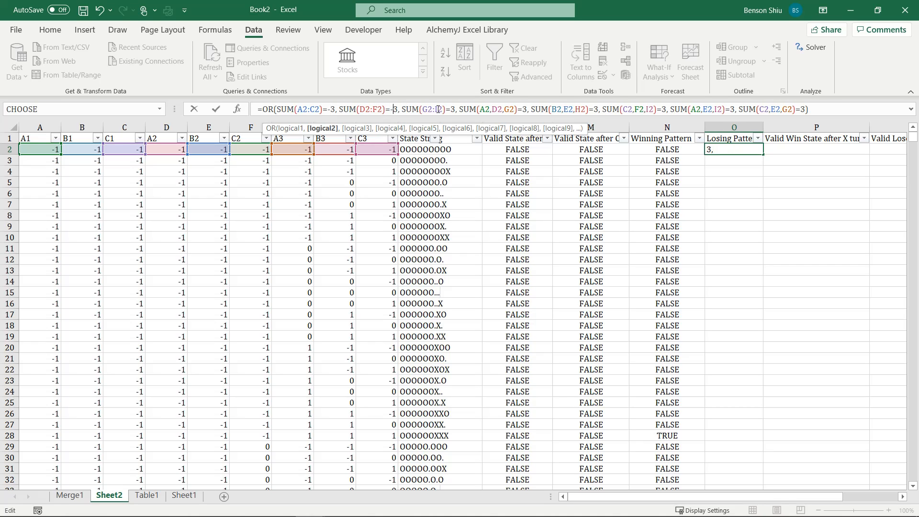
{"action": "left_click", "coordinate": [453, 106]}
{"action": "type", "text": "-"}
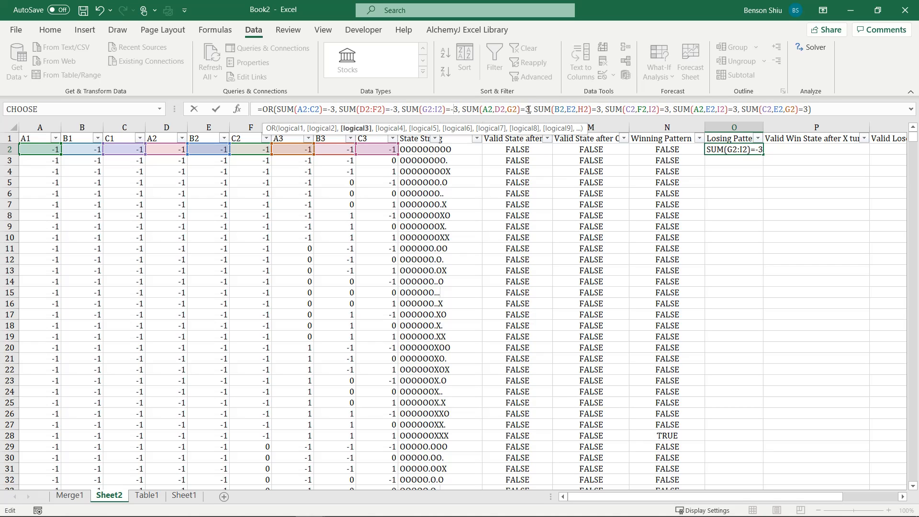
{"action": "left_click", "coordinate": [528, 109]}
{"action": "type", "text": "-"}
{"action": "key", "text": "Tab"}
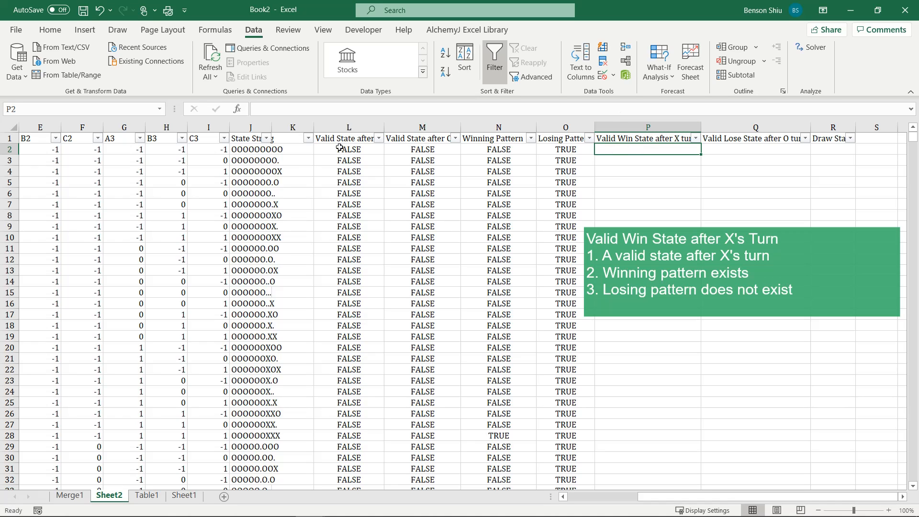
Fit the State String column width to its contents and delete the empty column K beside it.
{"action": "left_click", "coordinate": [292, 161]}
{"action": "double_click", "coordinate": [271, 127]}
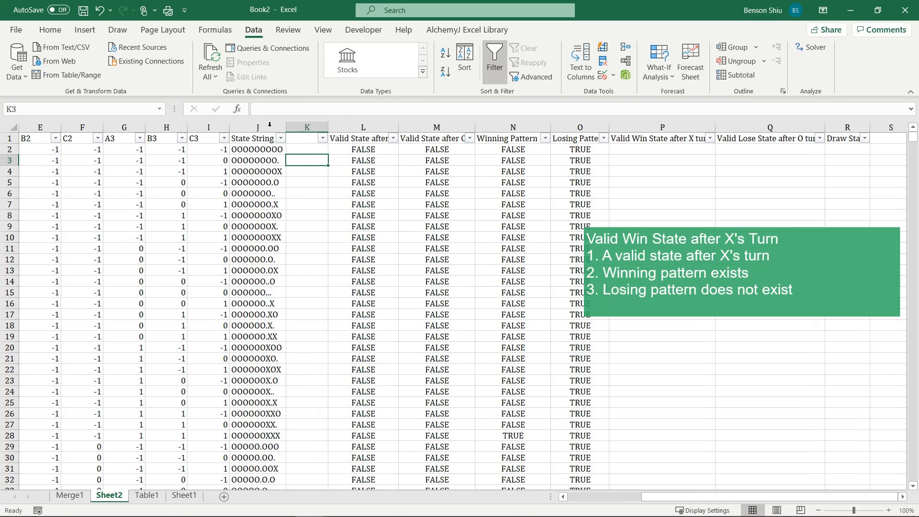
{"action": "left_click", "coordinate": [341, 180]}
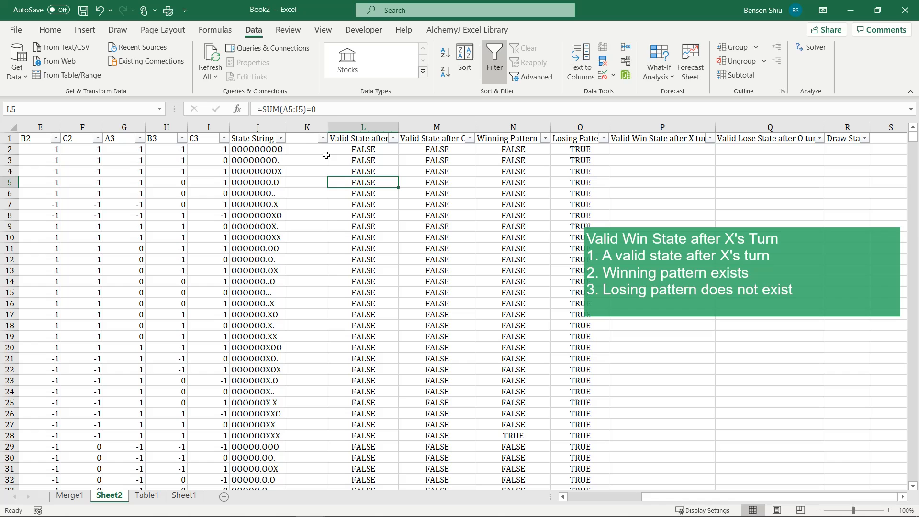
{"action": "left_click", "coordinate": [306, 127]}
{"action": "right_click", "coordinate": [306, 127]}
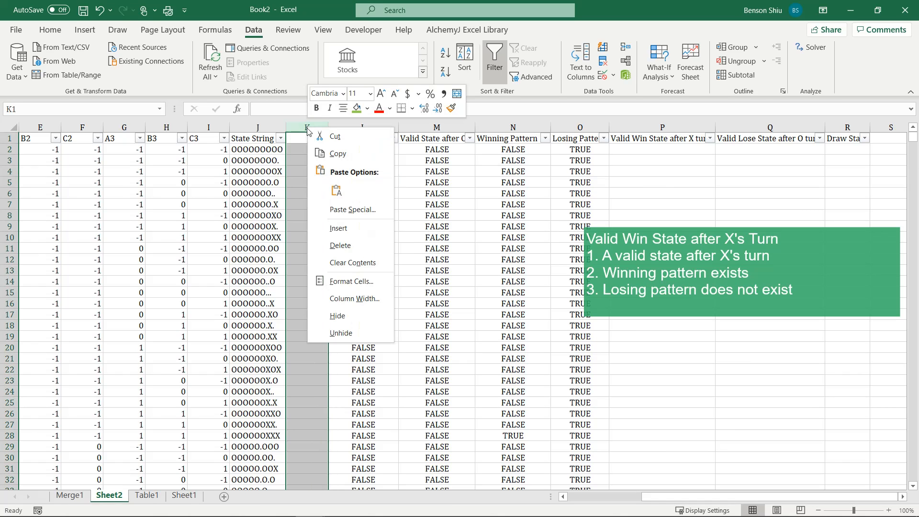
{"action": "left_click", "coordinate": [340, 246]}
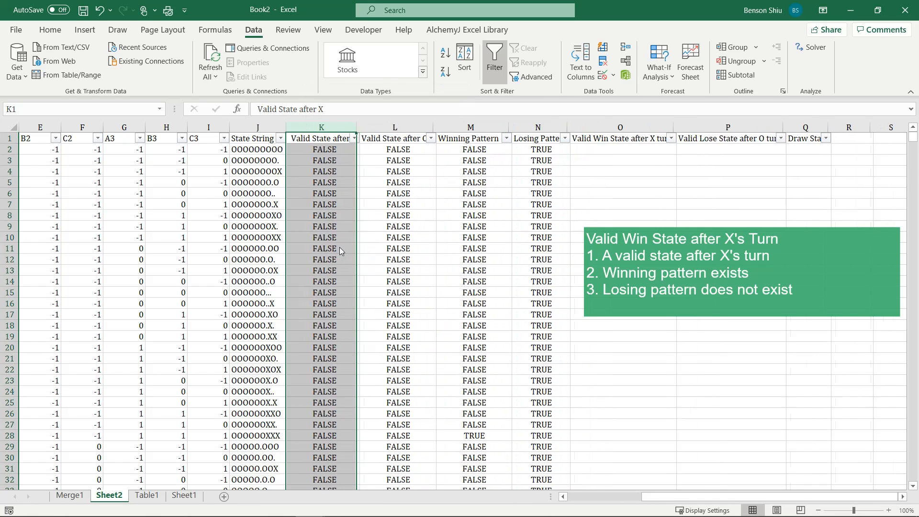
Enter =AND(K2,M2,NOT(N2)) in cell O2 for the Valid Win State after X turn.
{"action": "left_click", "coordinate": [587, 154]}
{"action": "type", "text": "=and(K2,M2,"}
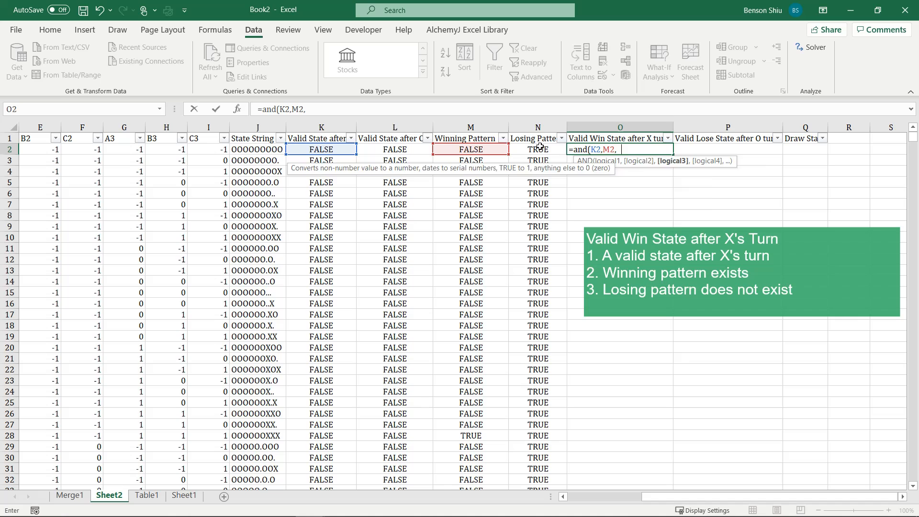
{"action": "type", "text": "not("}
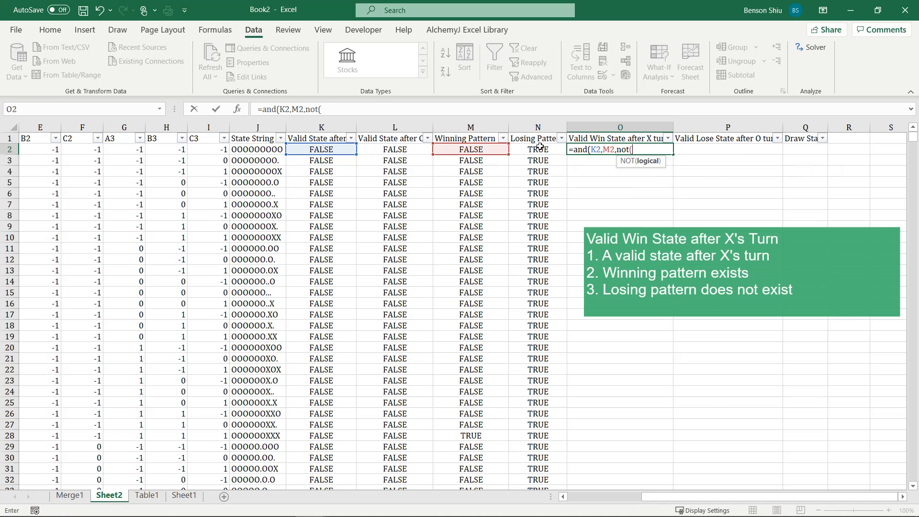
{"action": "left_click", "coordinate": [544, 149]}
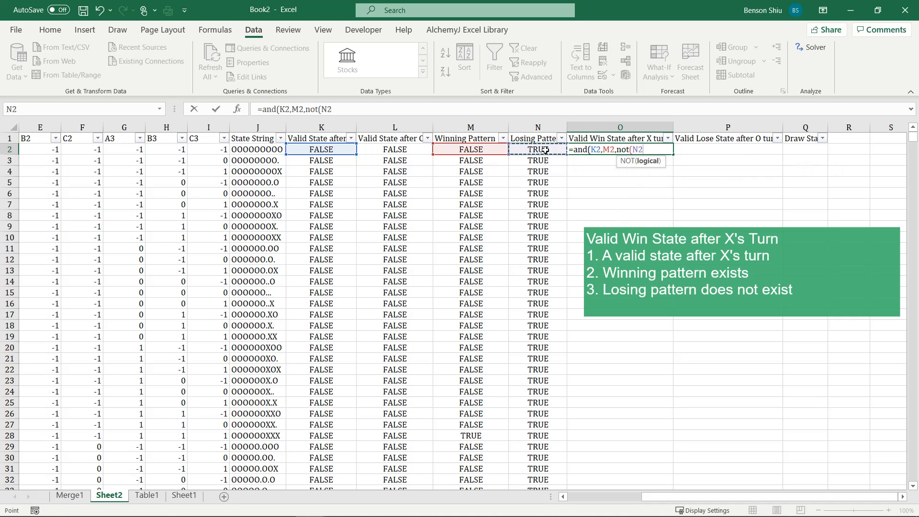
{"action": "type", "text": ")"}
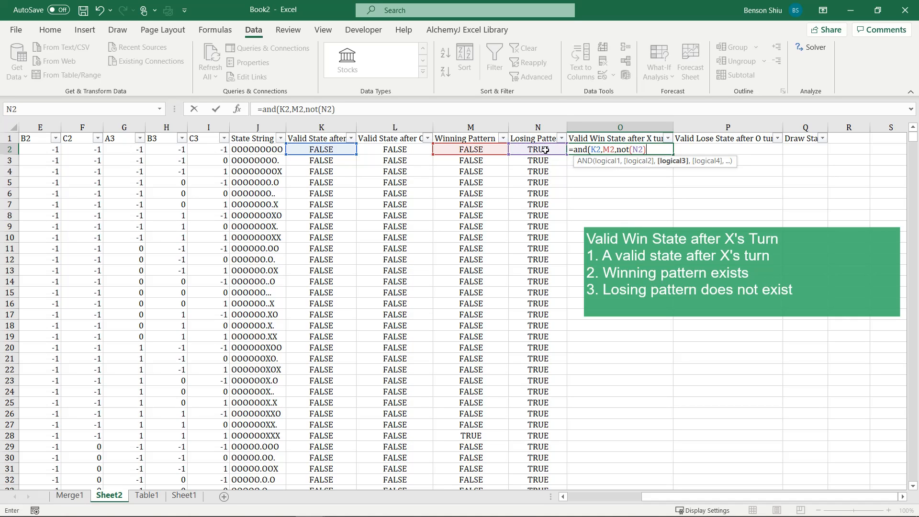
{"action": "type", "text": ")"}
{"action": "key", "text": "Return"}
Enter =AND(L2,NOT(M2),N2) in cell P2 for the Valid Lose State after O turn.
{"action": "left_click", "coordinate": [732, 149]}
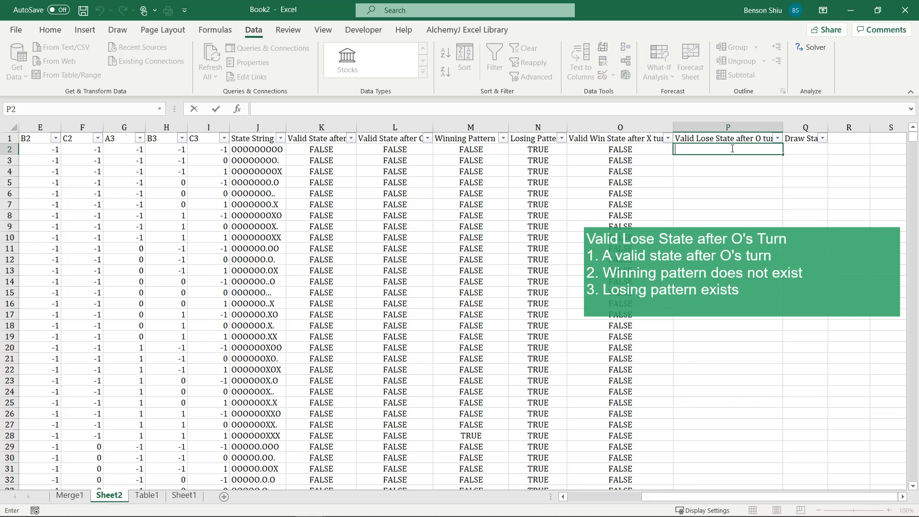
{"action": "type", "text": "=and("}
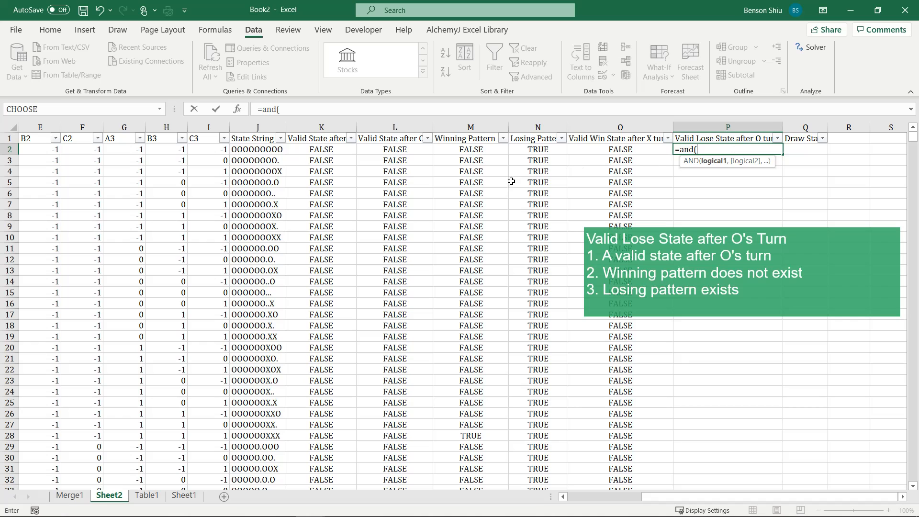
{"action": "left_click", "coordinate": [409, 148]}
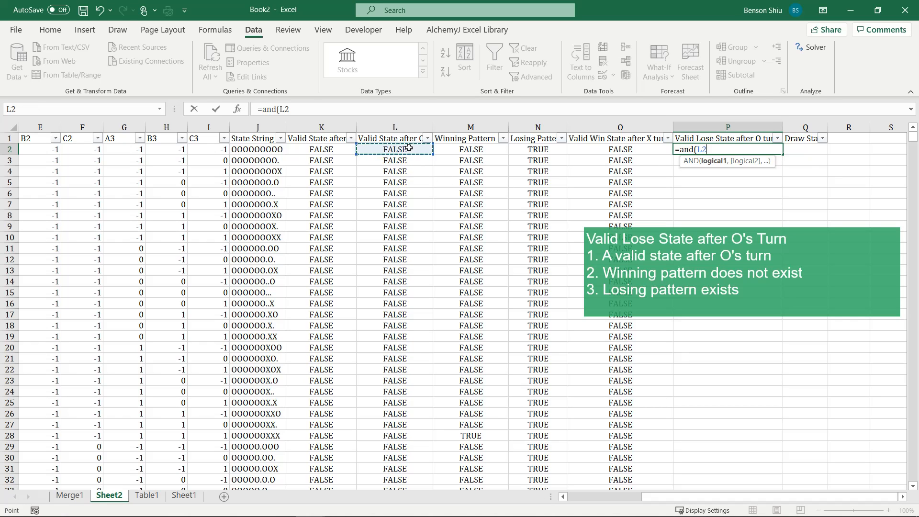
{"action": "type", "text": ",not("}
{"action": "left_click", "coordinate": [470, 148]}
{"action": "type", "text": "),"}
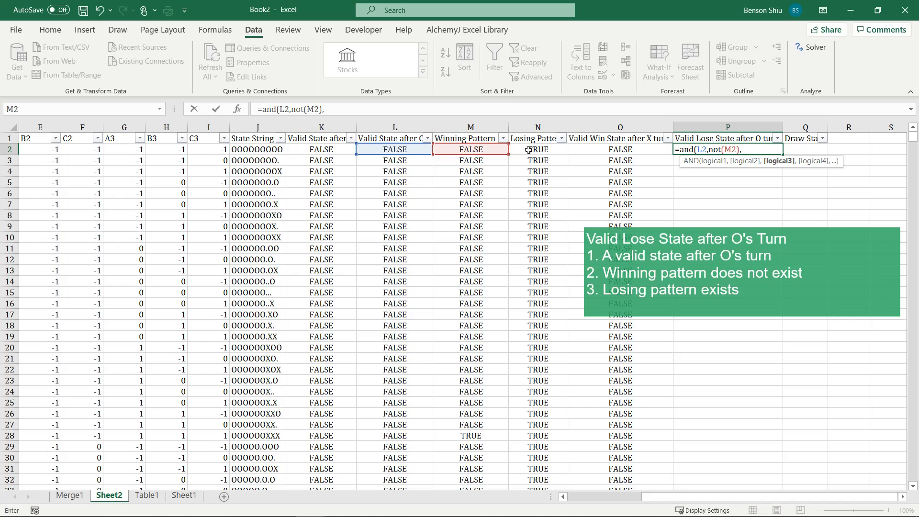
{"action": "left_click", "coordinate": [528, 149]}
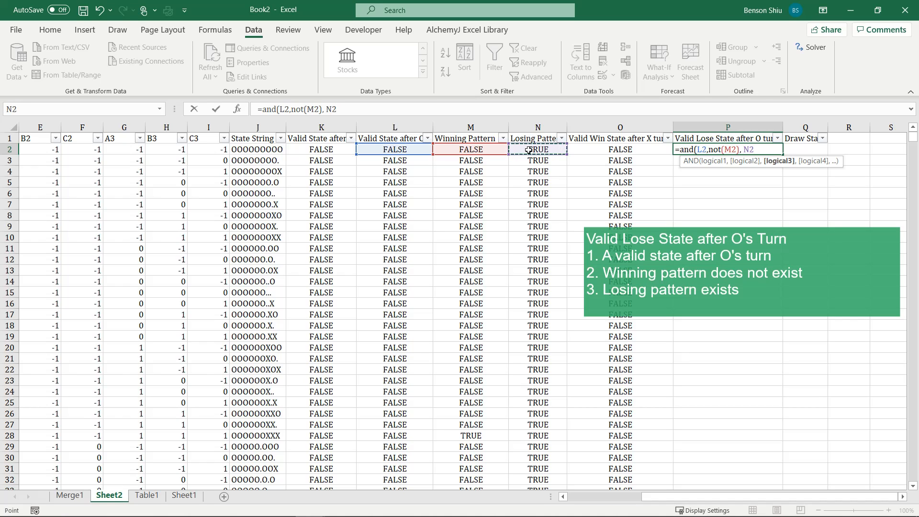
{"action": "type", "text": ")"}
{"action": "key", "text": "Return"}
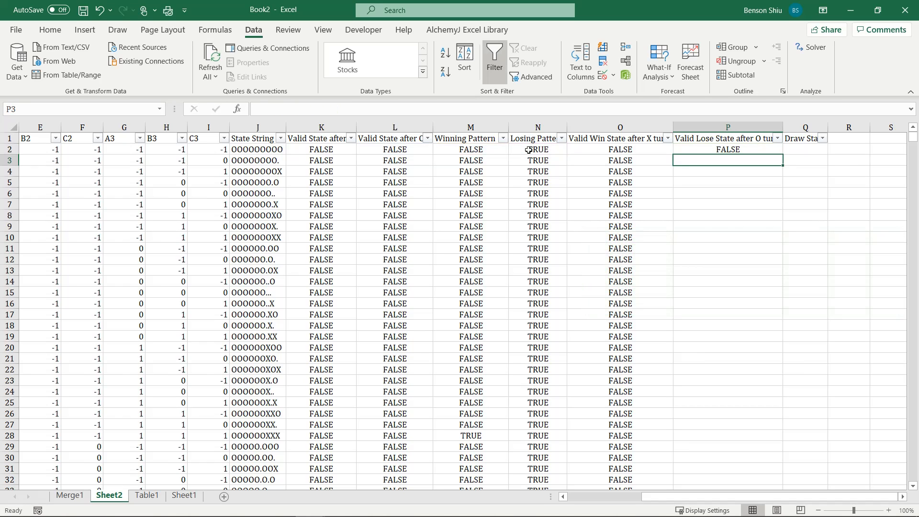
Start the Draw State formula in Q2 as an AND of L2 and COUNTIF(A2:I2,0)=0.
{"action": "left_click", "coordinate": [794, 149]}
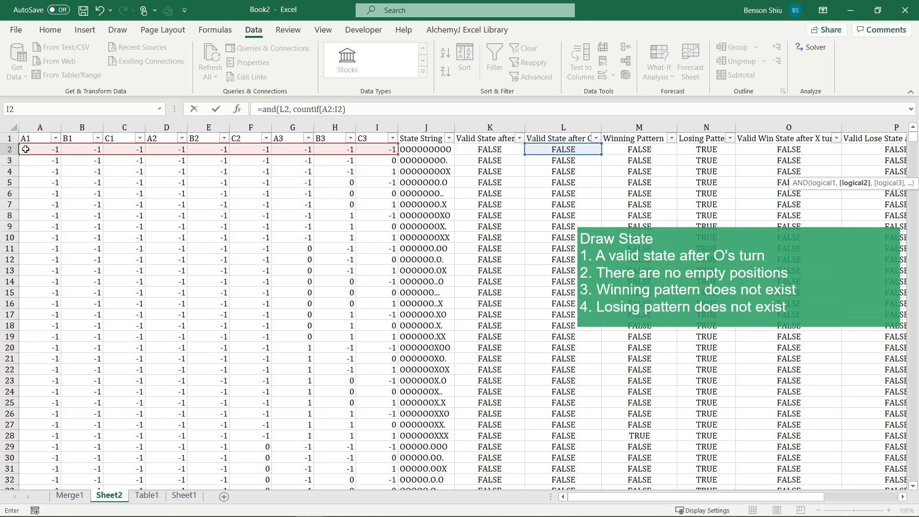
{"action": "left_click", "coordinate": [349, 106]}
{"action": "left_click", "coordinate": [343, 109]}
{"action": "type", "text": ","}
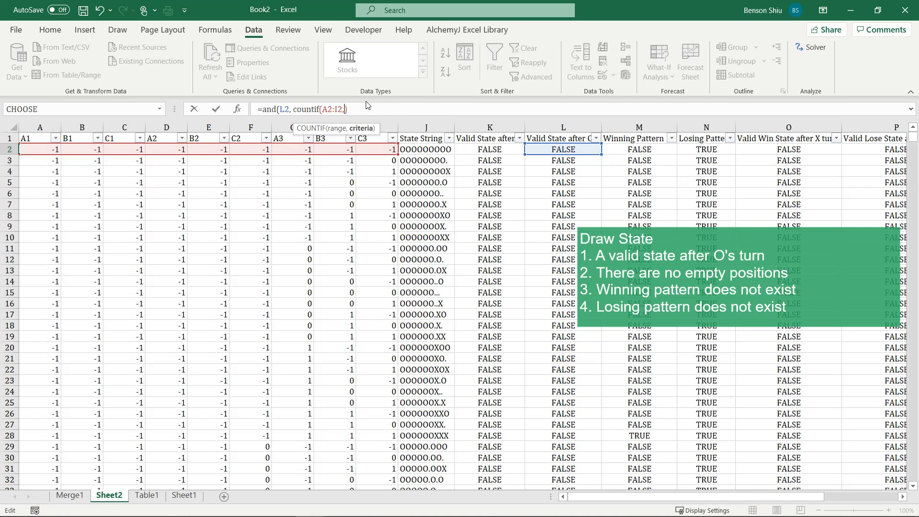
{"action": "type", "text": "0"}
{"action": "key", "text": "Right"}
{"action": "type", "text": "=0, "}
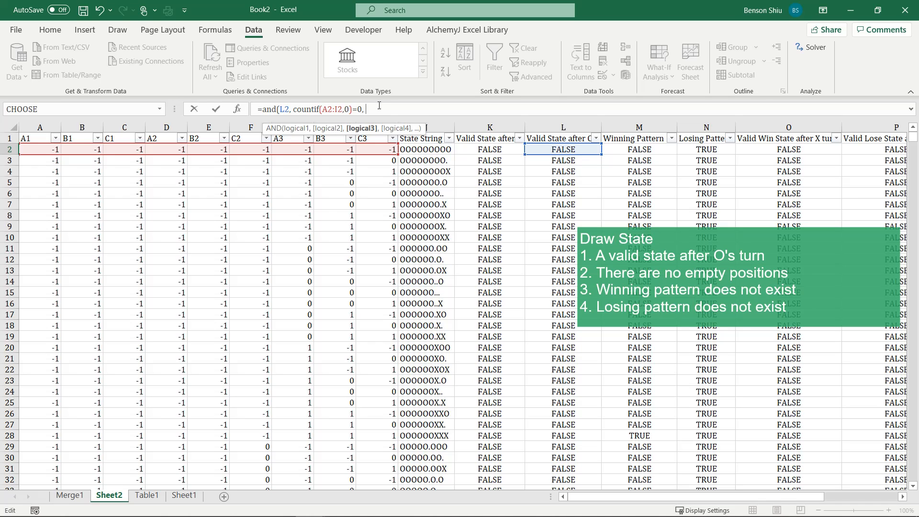
Add NOT(M2) and NOT(N2) to the Draw State AND formula and enter it.
{"action": "type", "text": "not"}
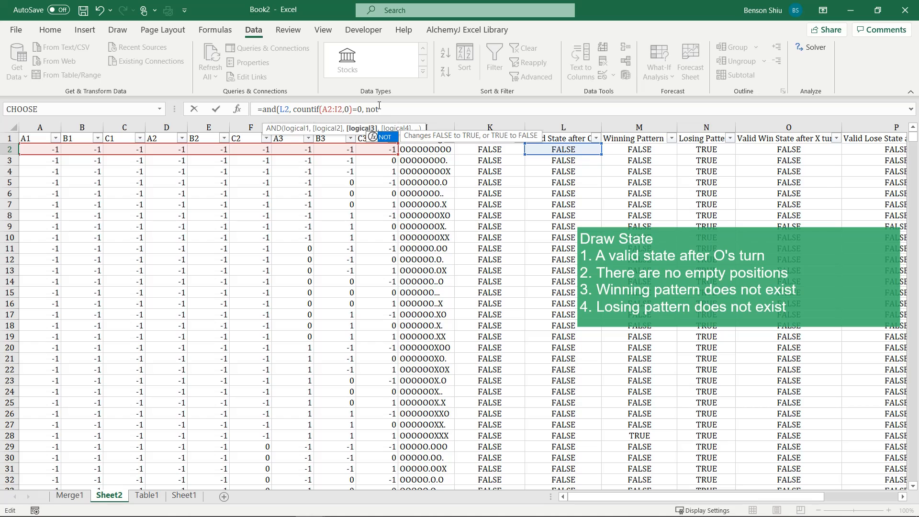
{"action": "type", "text": "("}
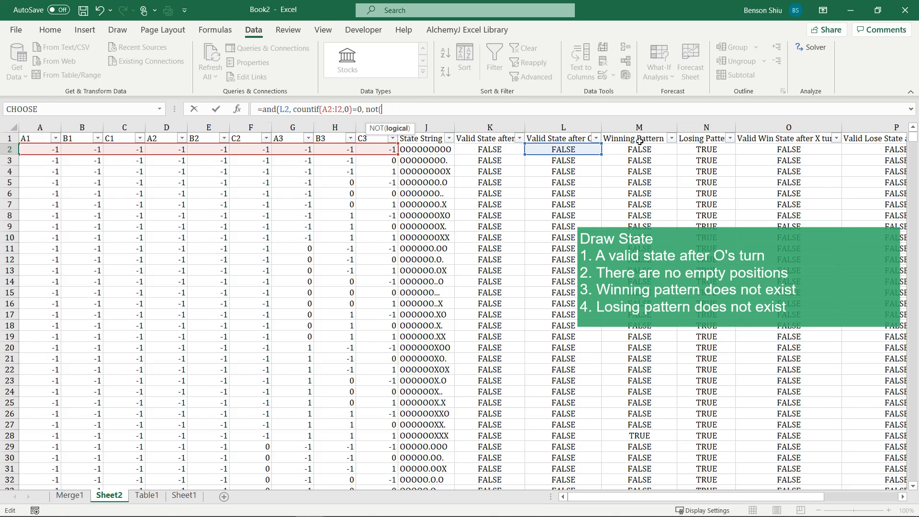
{"action": "left_click", "coordinate": [655, 150]}
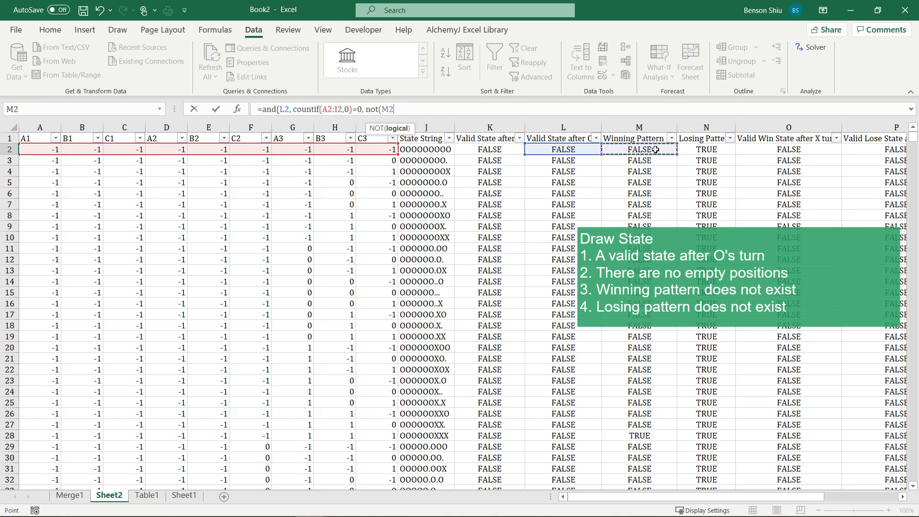
{"action": "type", "text": ")"}
{"action": "type", "text": ", not "}
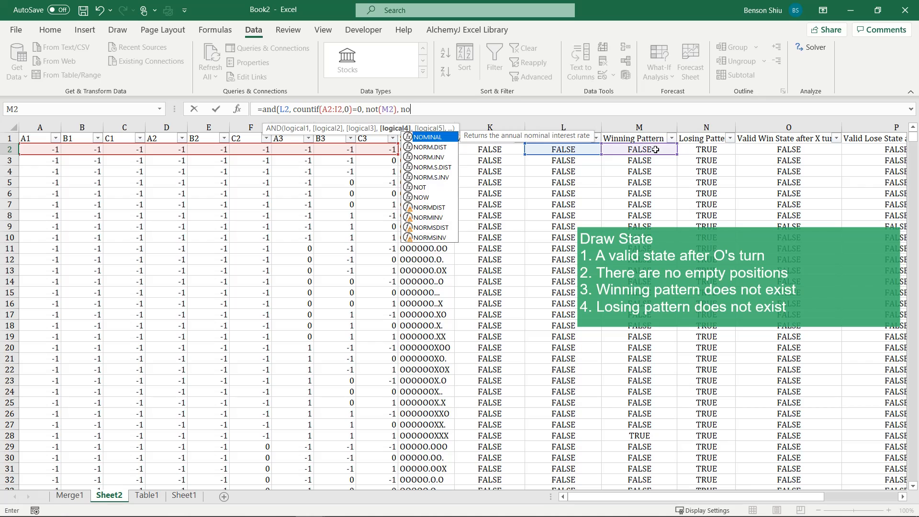
{"action": "type", "text": "("}
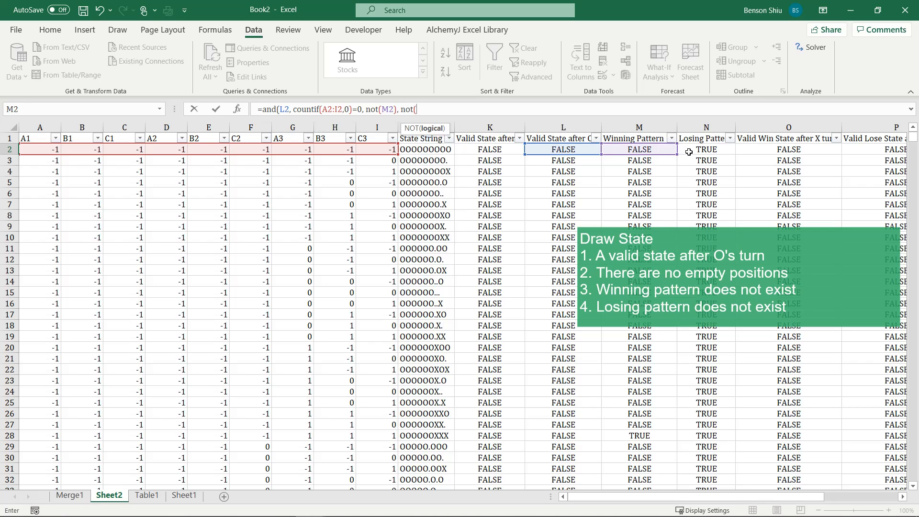
{"action": "left_click", "coordinate": [689, 152]}
{"action": "type", "text": ")"}
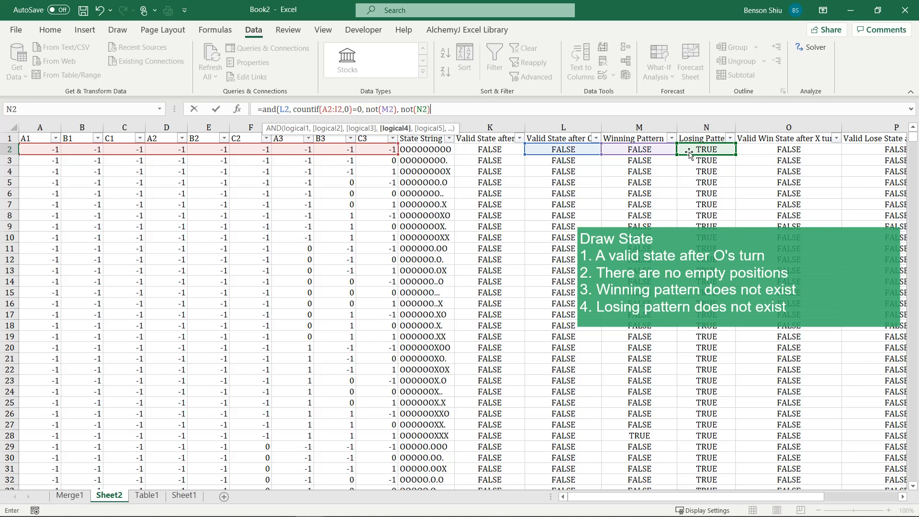
{"action": "key", "text": "Return"}
Filter the Valid Win State after X turn column to show only TRUE rows.
{"action": "left_click", "coordinate": [780, 171]}
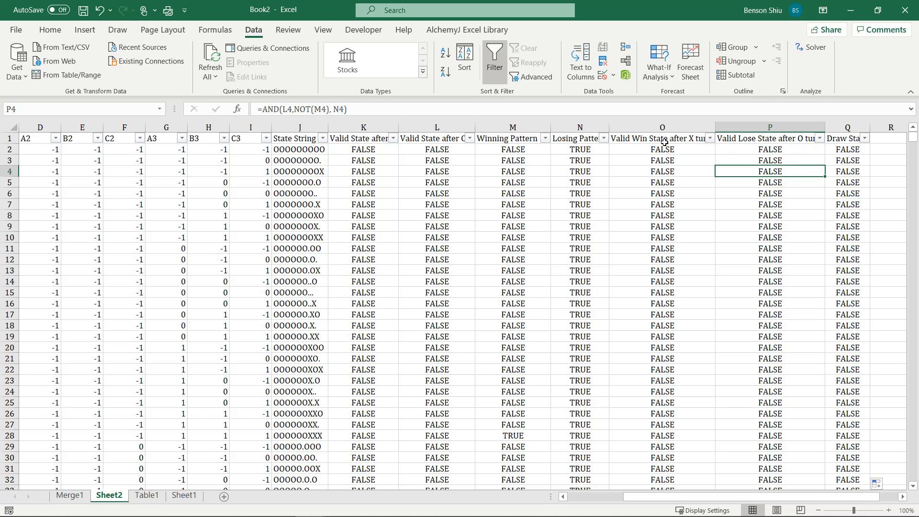
{"action": "left_click", "coordinate": [692, 141]}
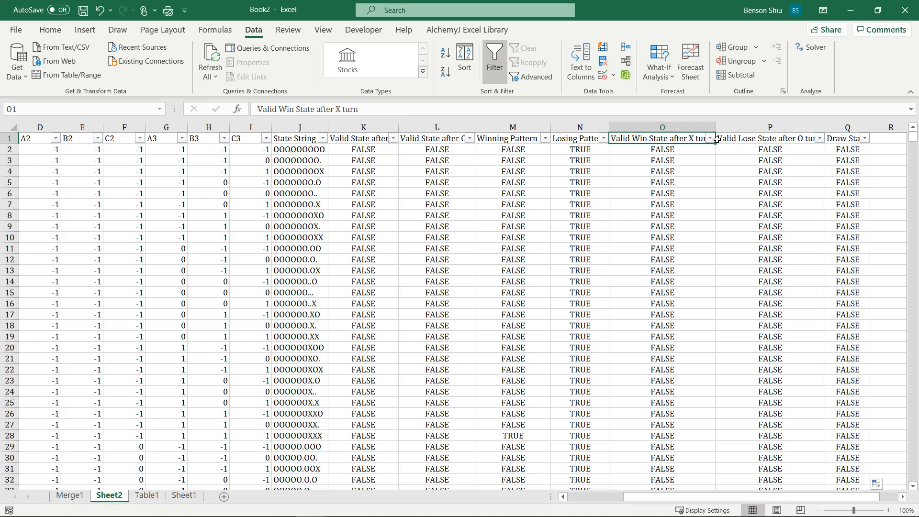
{"action": "left_click", "coordinate": [710, 139]}
{"action": "left_click", "coordinate": [610, 278]}
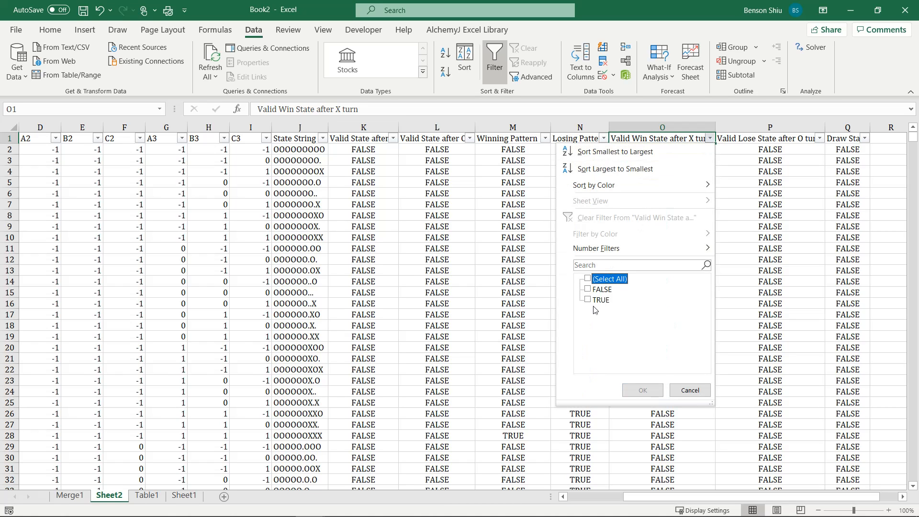
{"action": "left_click", "coordinate": [588, 299]}
{"action": "left_click", "coordinate": [643, 390]}
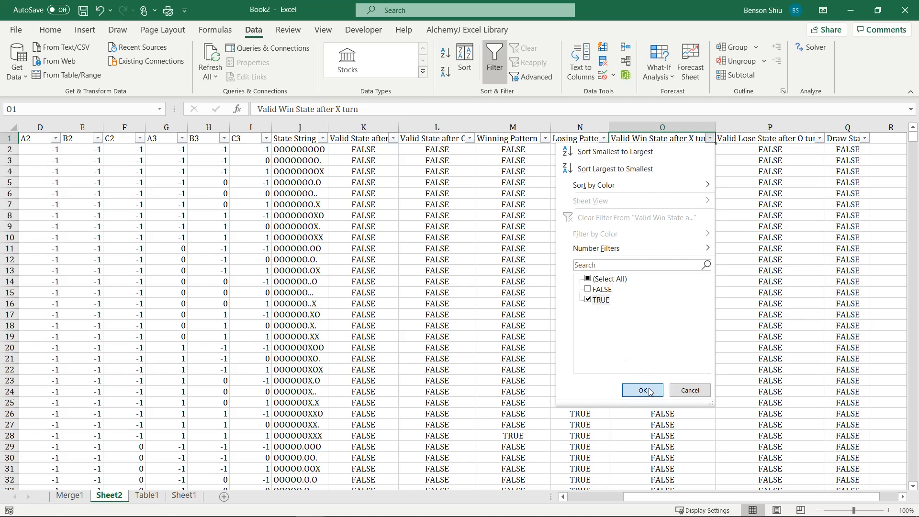
{"action": "left_click", "coordinate": [679, 163]}
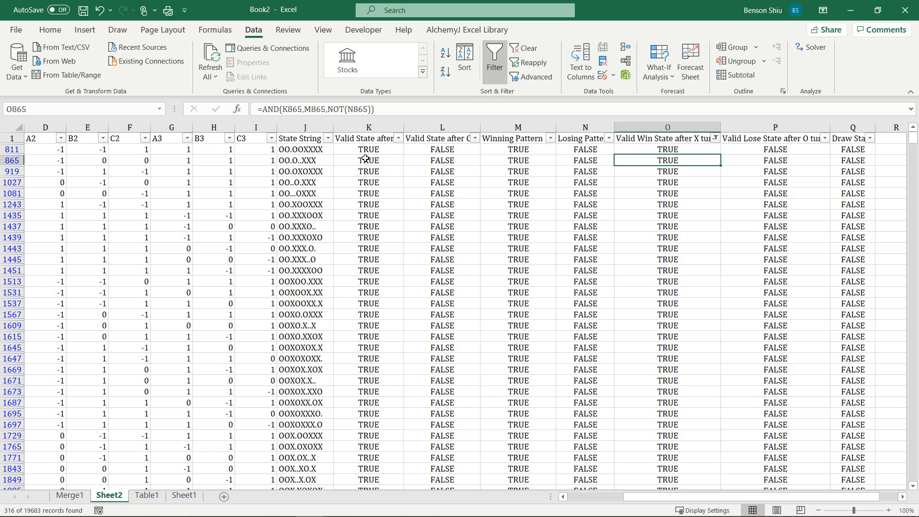
{"action": "key", "text": "alt+Tab"}
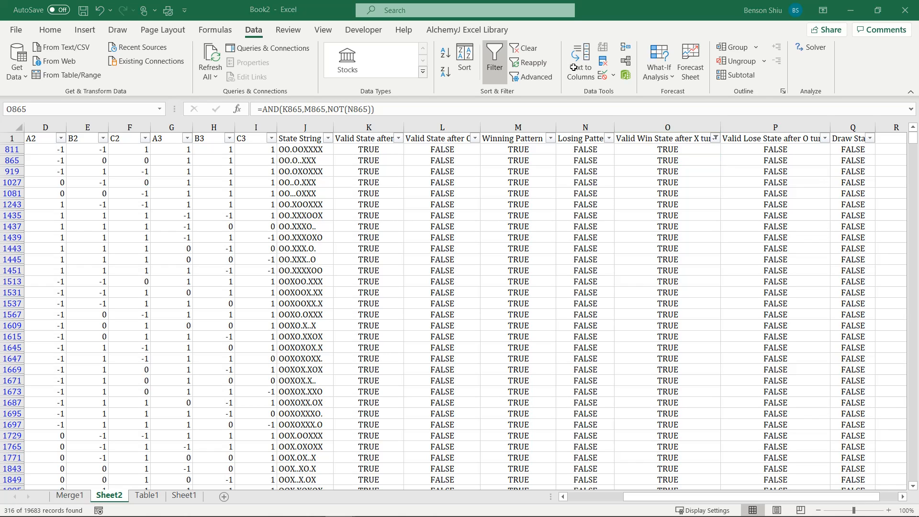